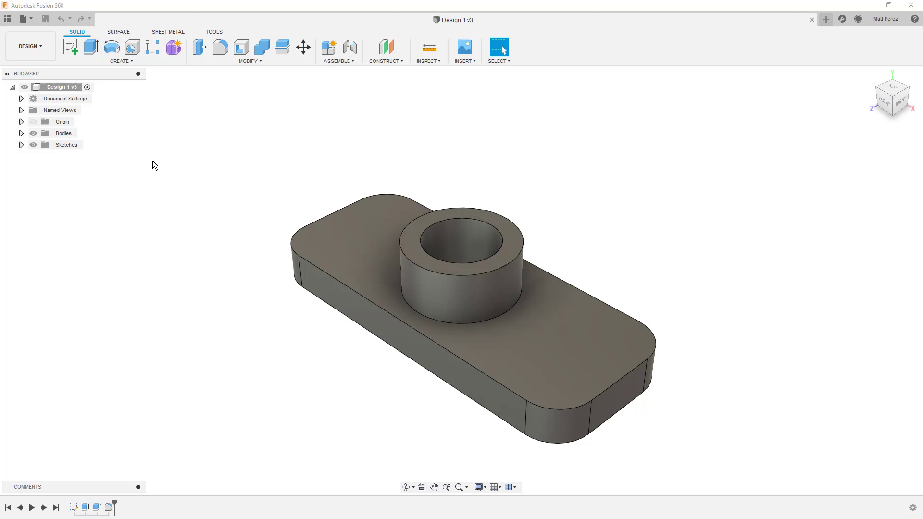
- Expand the Bodies folder to list Body1, then select and deselect it
{"action": "left_click", "coordinate": [21, 133]}
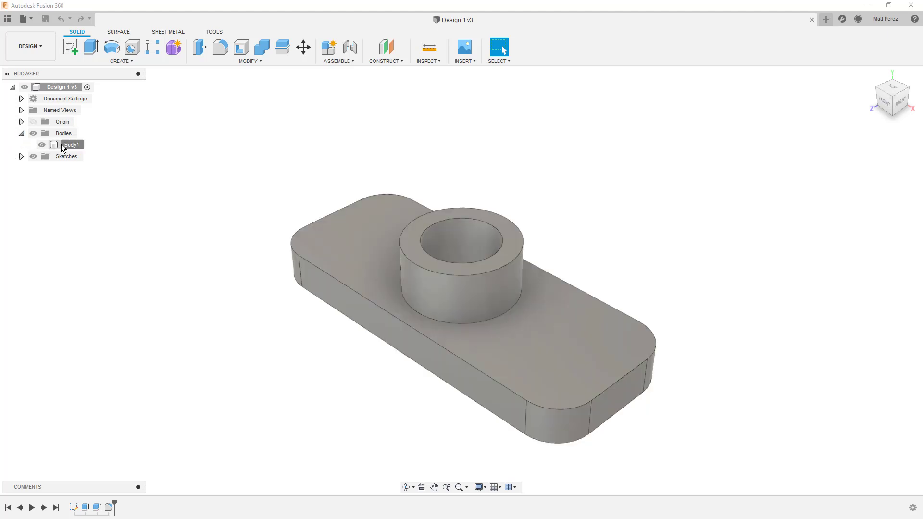
{"action": "left_click", "coordinate": [61, 145]}
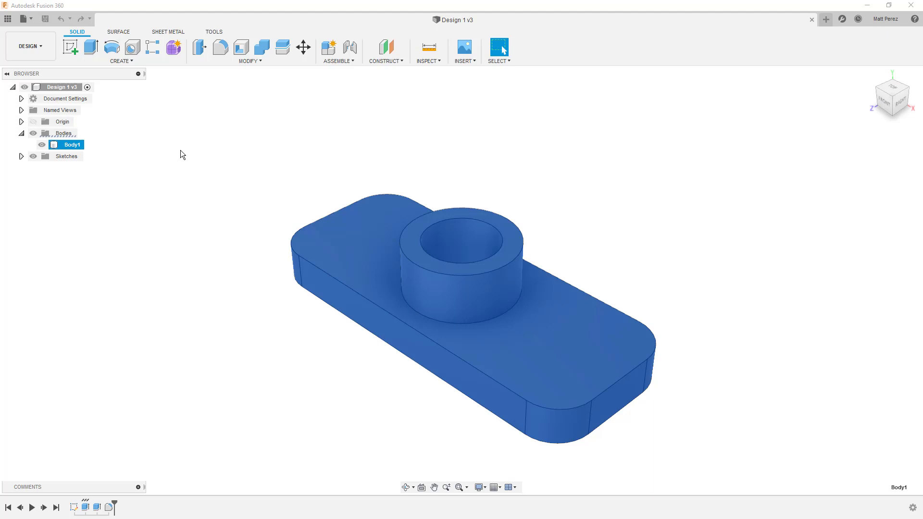
{"action": "left_click", "coordinate": [180, 151]}
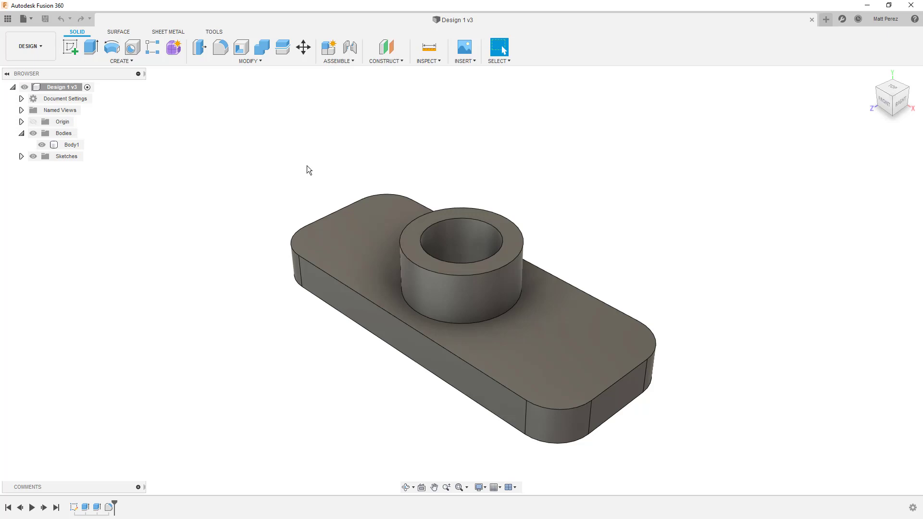
- Try a Move/Copy of Body1 along X, then cancel so it stays in place
{"action": "left_click", "coordinate": [303, 48]}
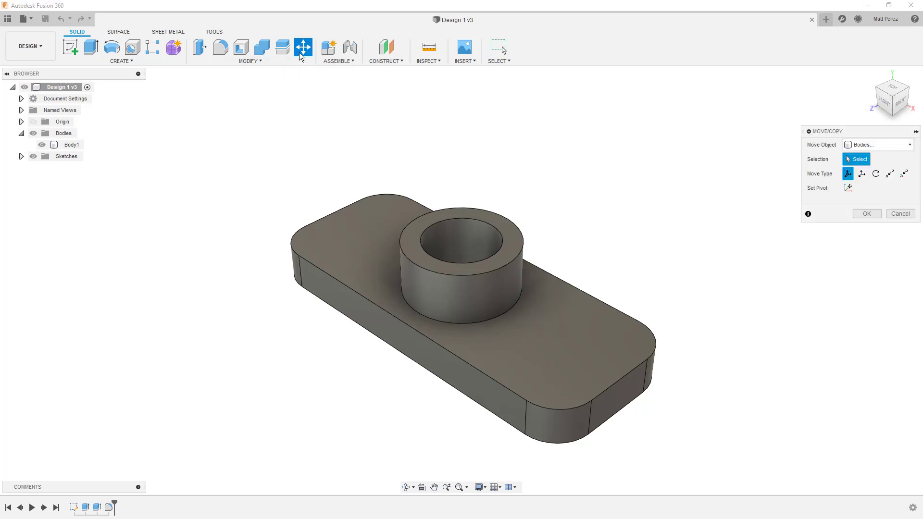
{"action": "left_click", "coordinate": [359, 246]}
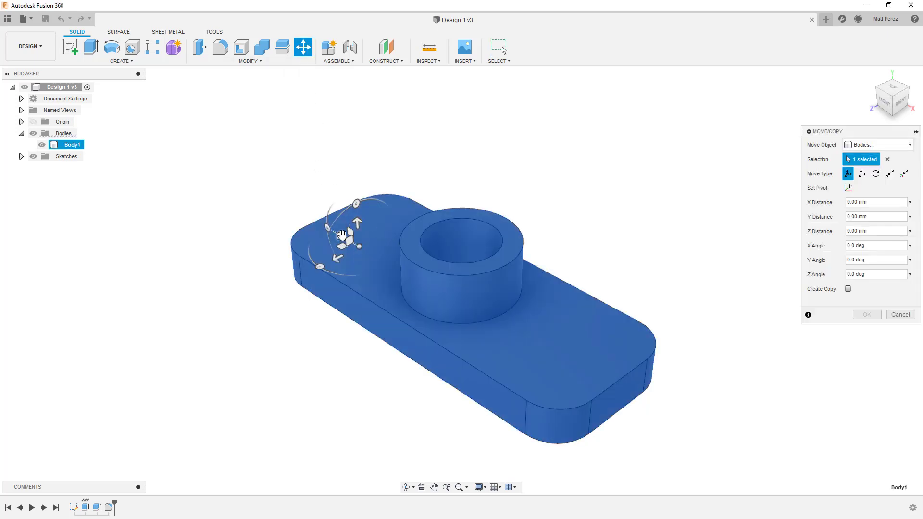
{"action": "mouse_move", "coordinate": [359, 246]}
{"action": "left_mouse_down"}
{"action": "mouse_move", "coordinate": [274, 265]}
{"action": "mouse_move", "coordinate": [308, 228]}
{"action": "mouse_move", "coordinate": [373, 238]}
{"action": "left_mouse_up"}
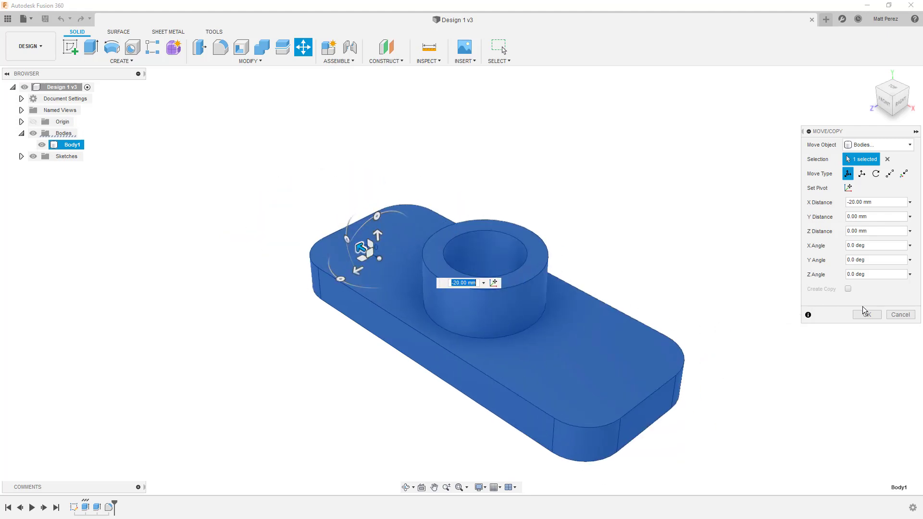
{"action": "left_click", "coordinate": [899, 314]}
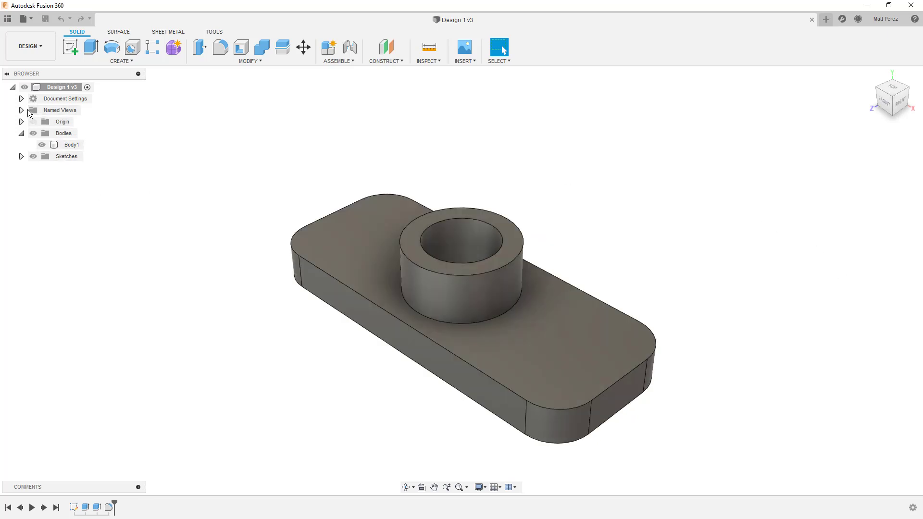
{"action": "left_click", "coordinate": [21, 121]}
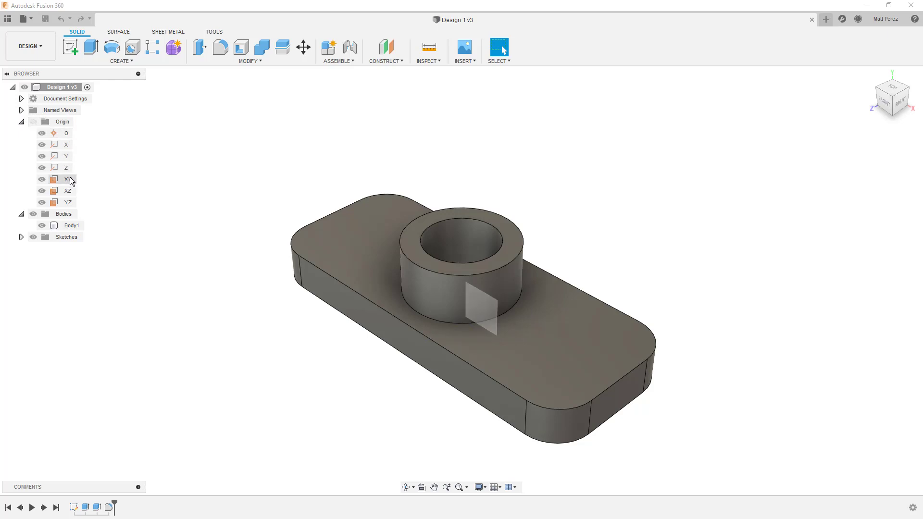
{"action": "left_click", "coordinate": [22, 122]}
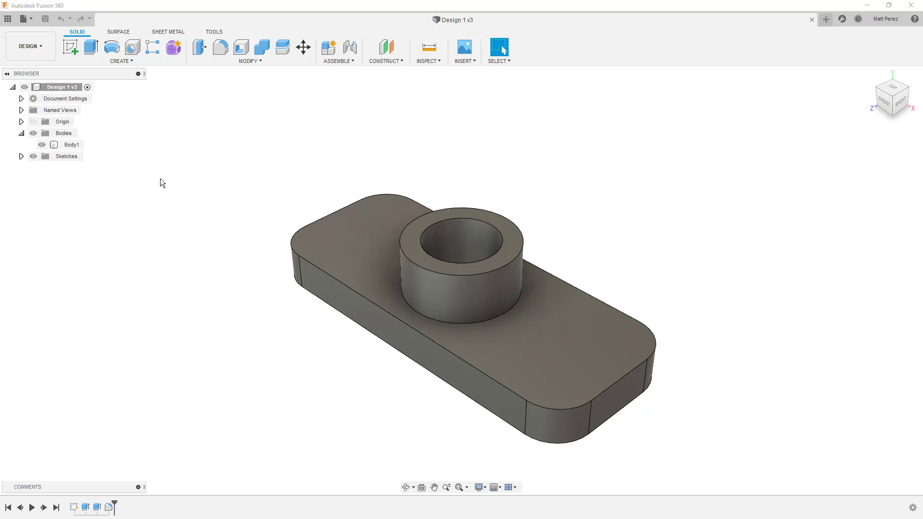
- Convert Body1 into Component1:1 with Create Components from Bodies
{"action": "left_click", "coordinate": [68, 149]}
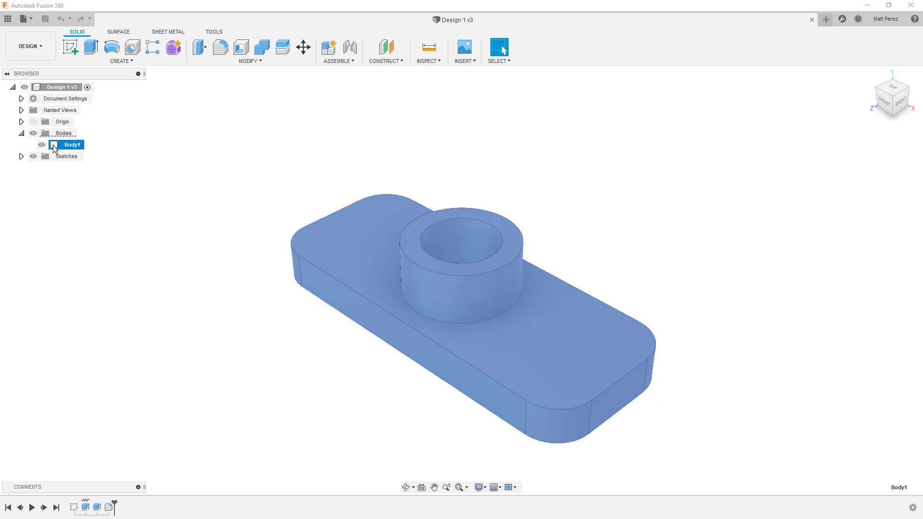
{"action": "right_click", "coordinate": [53, 145]}
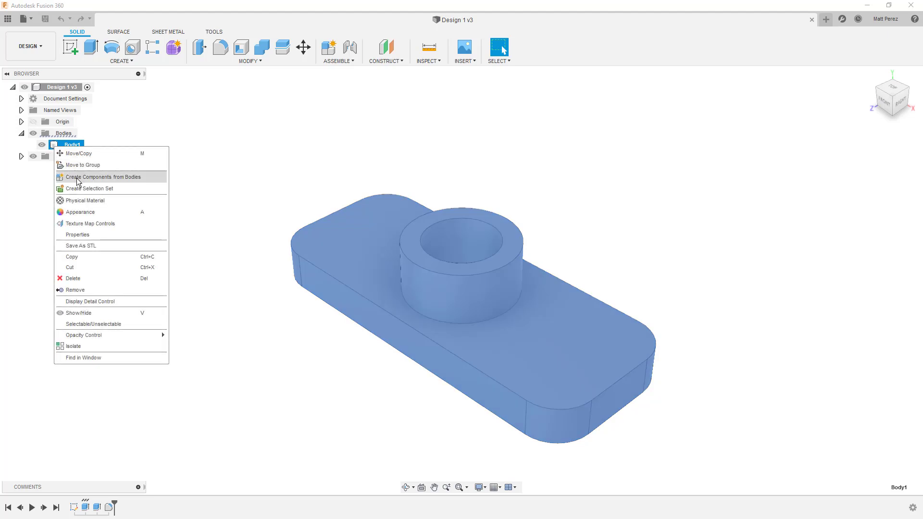
{"action": "left_click", "coordinate": [334, 61]}
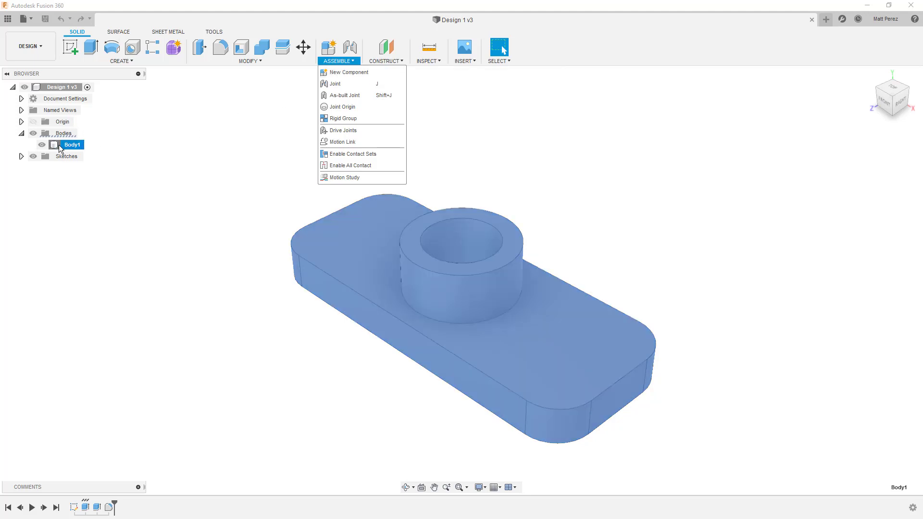
{"action": "right_click", "coordinate": [60, 146]}
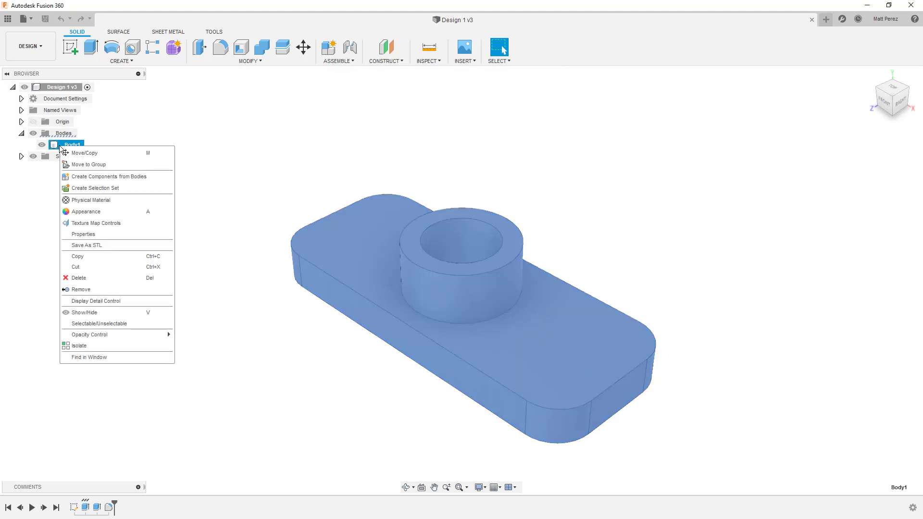
{"action": "left_click", "coordinate": [76, 177]}
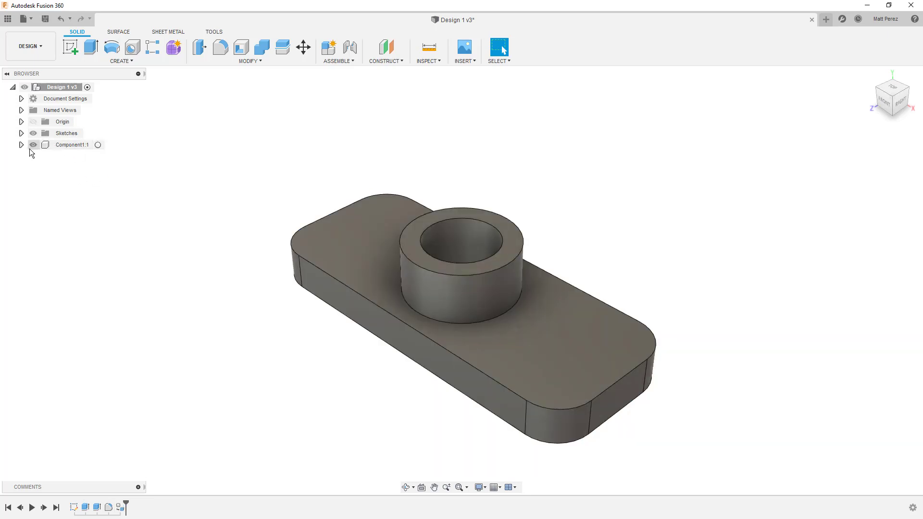
{"action": "left_click", "coordinate": [21, 145]}
{"action": "left_click", "coordinate": [30, 168]}
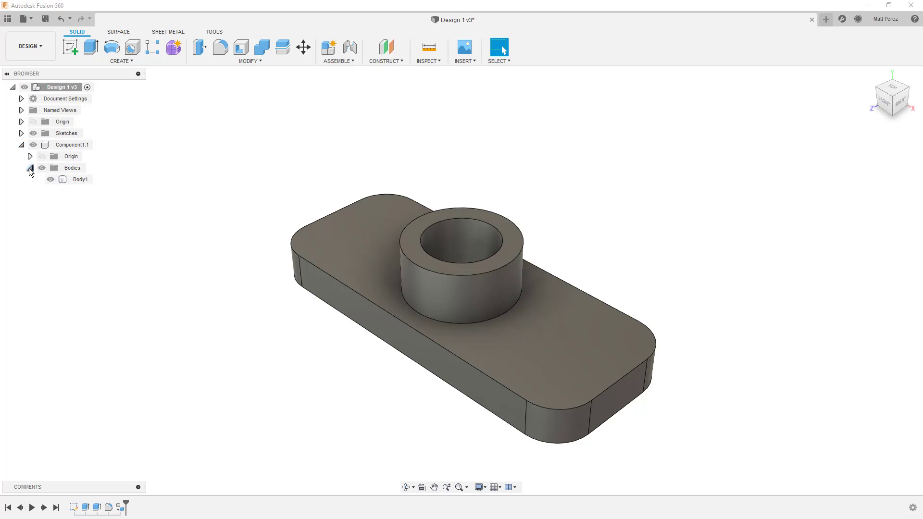
{"action": "left_click", "coordinate": [73, 178]}
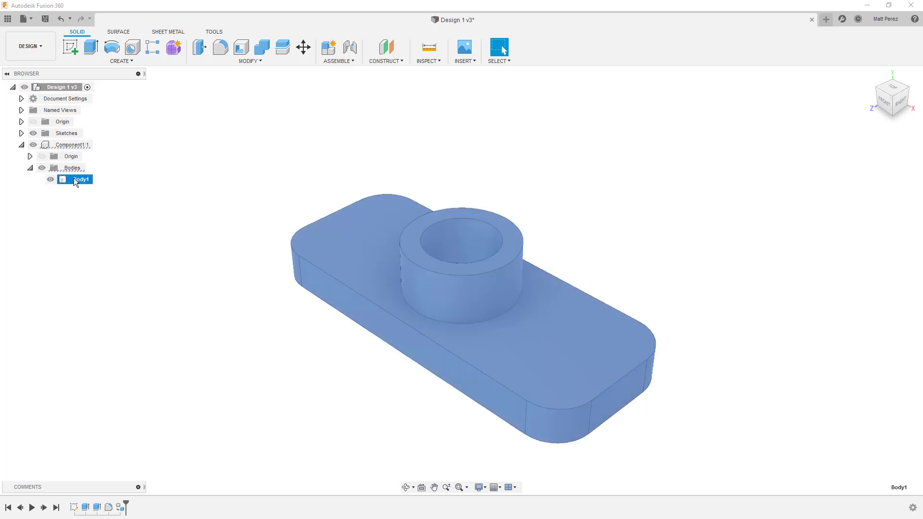
{"action": "left_click", "coordinate": [21, 145]}
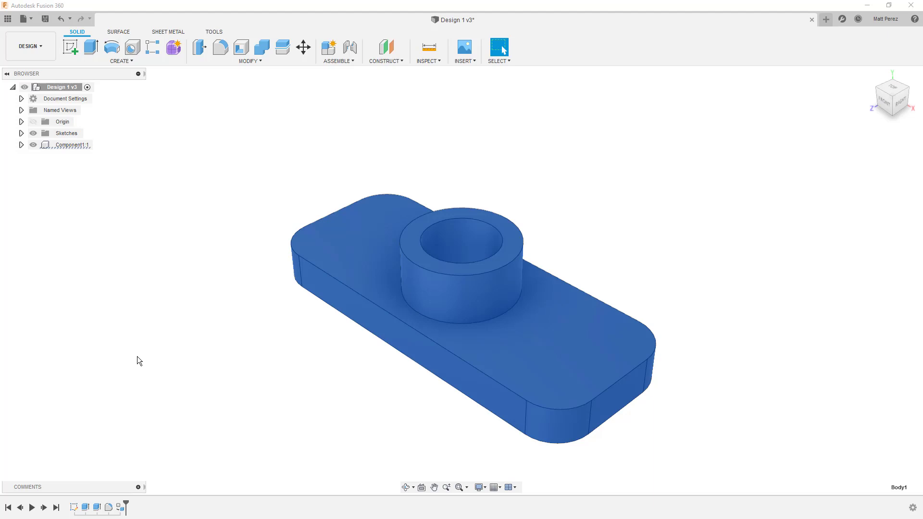
{"action": "left_click", "coordinate": [76, 508]}
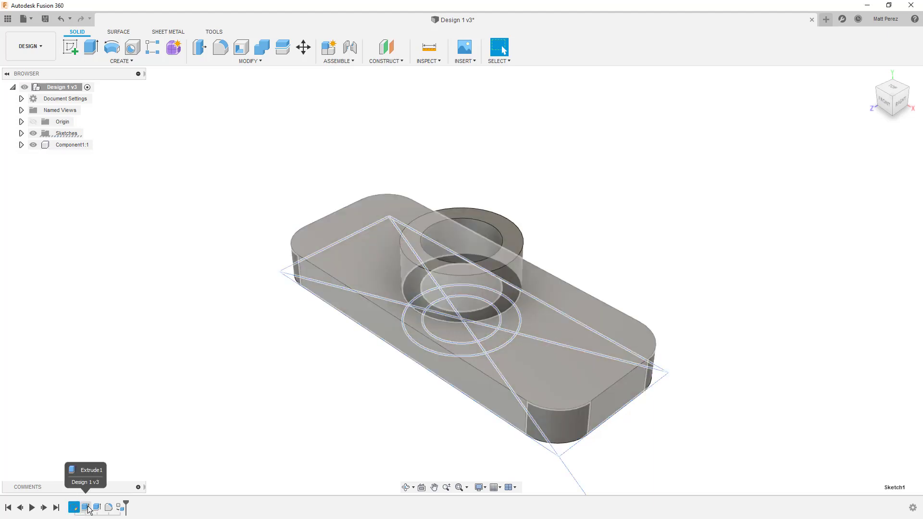
{"action": "left_click", "coordinate": [96, 508]}
{"action": "left_click", "coordinate": [107, 509]}
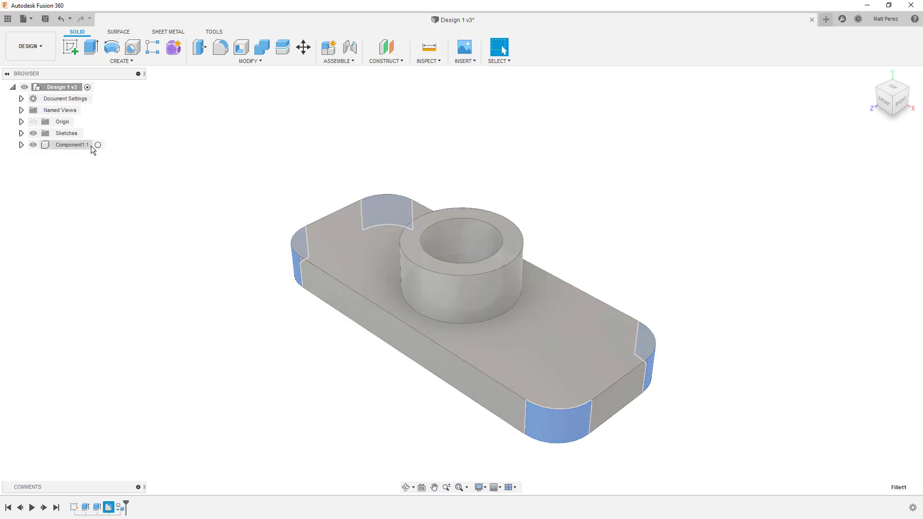
- Set Component1:1 as the active component in the browser
{"action": "left_click", "coordinate": [91, 146]}
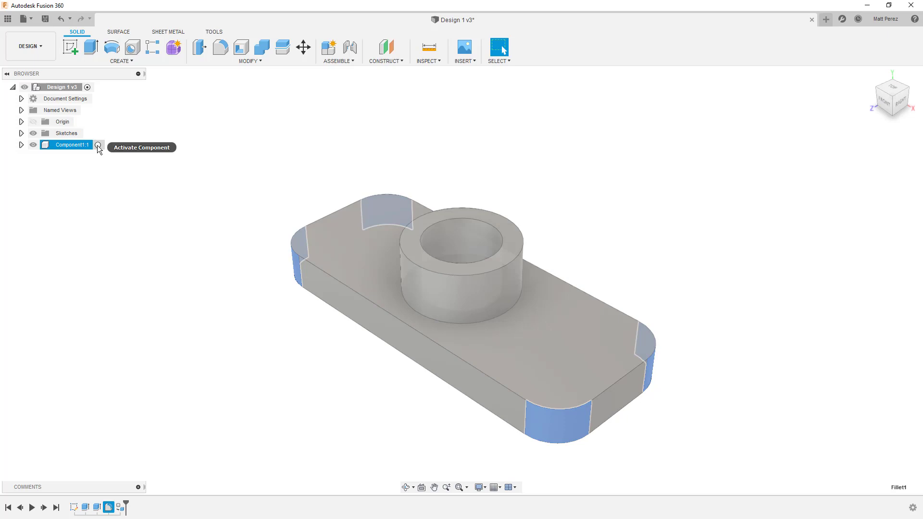
{"action": "left_click", "coordinate": [97, 145]}
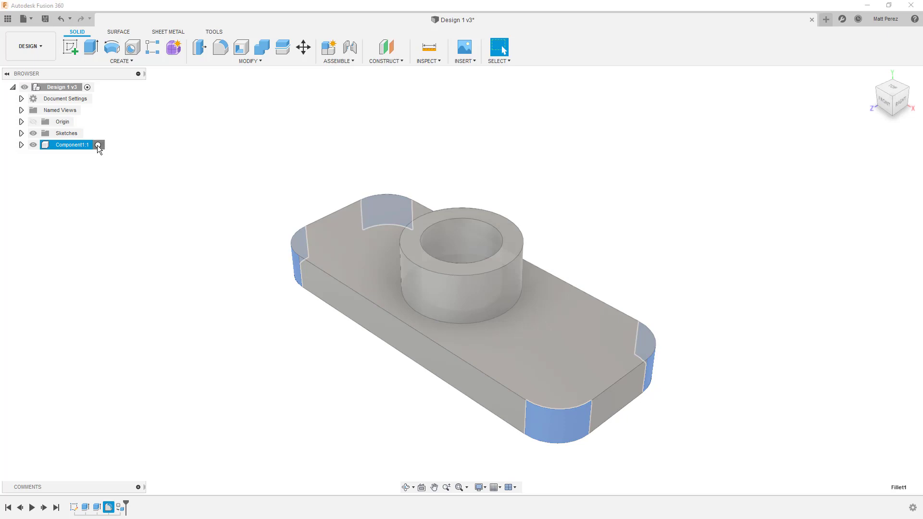
{"action": "left_click", "coordinate": [155, 216]}
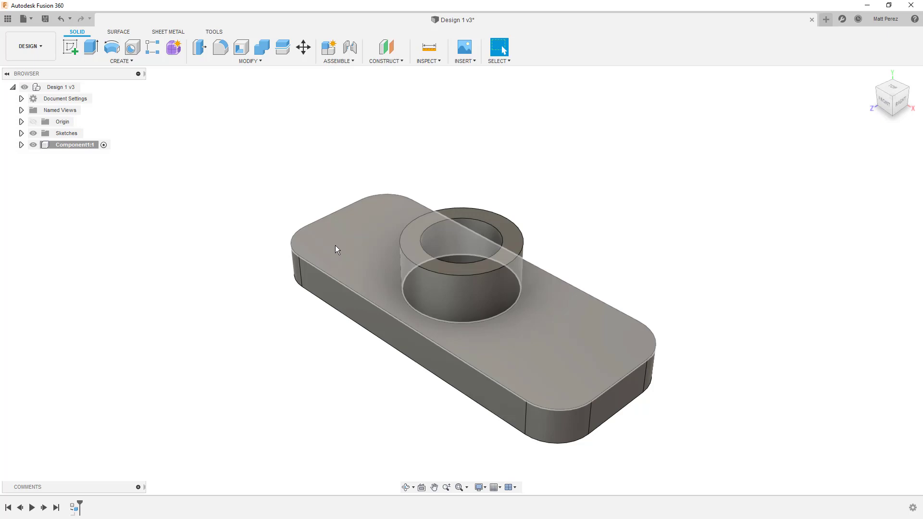
- Add a 10 mm equal-distance chamfer, Chamfer1, to the boss's top outer edge
{"action": "left_click", "coordinate": [253, 61]}
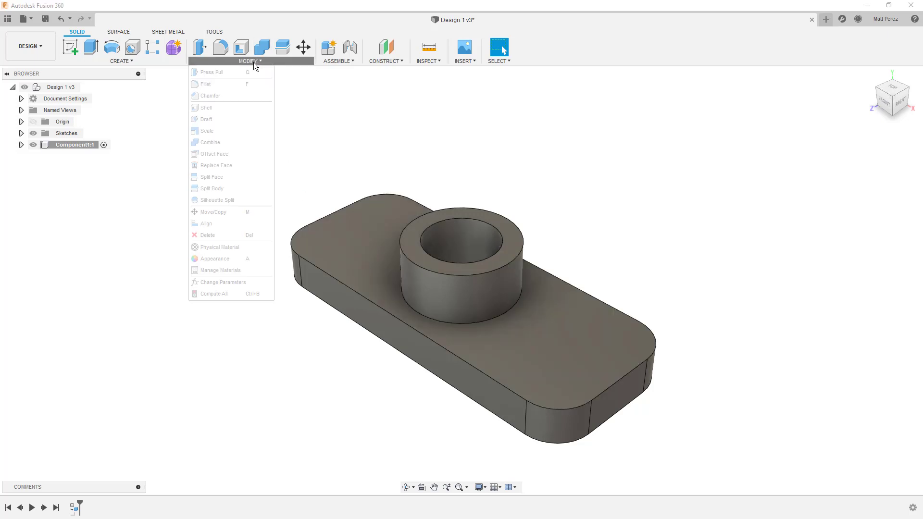
{"action": "left_click", "coordinate": [240, 96]}
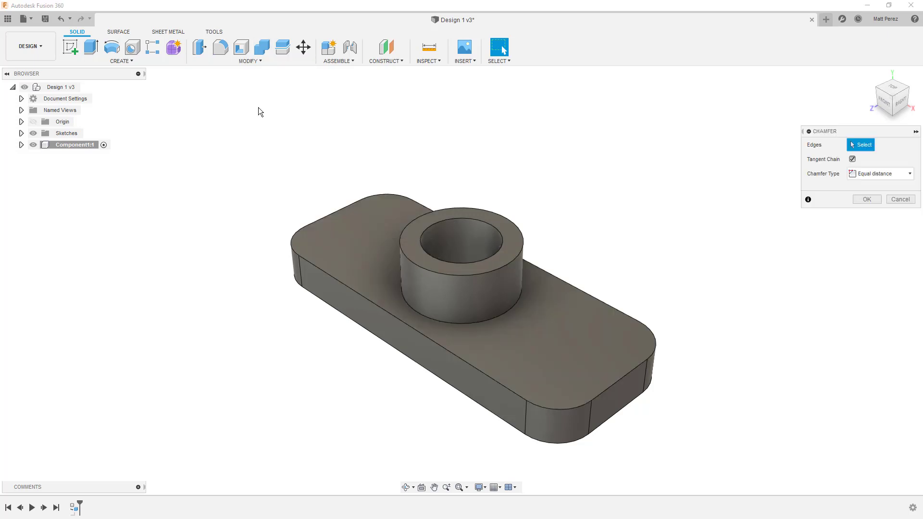
{"action": "left_click", "coordinate": [462, 276]}
{"action": "left_click_drag", "start_coordinate": [462, 277], "coordinate": [461, 279]}
{"action": "left_click", "coordinate": [867, 213]}
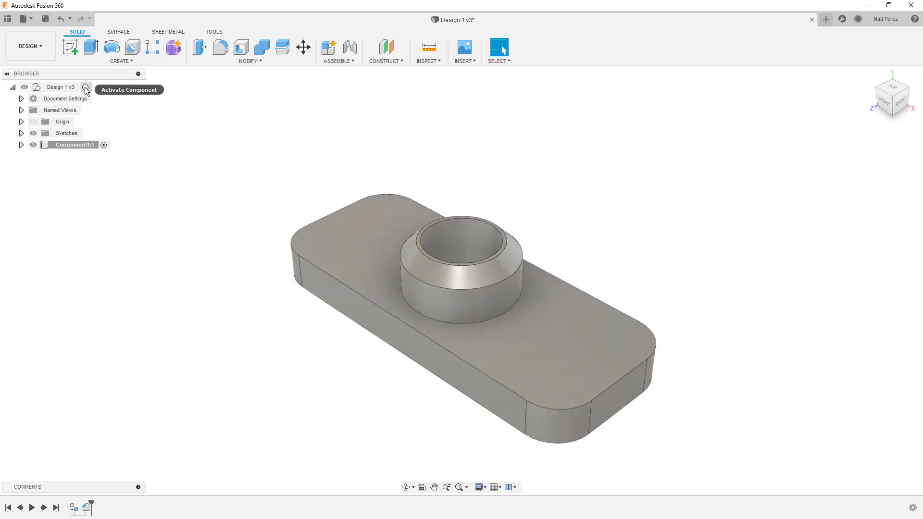
- Reactivate Component1:1 via the root and turn on its origin point's visibility
{"action": "left_click", "coordinate": [85, 89]}
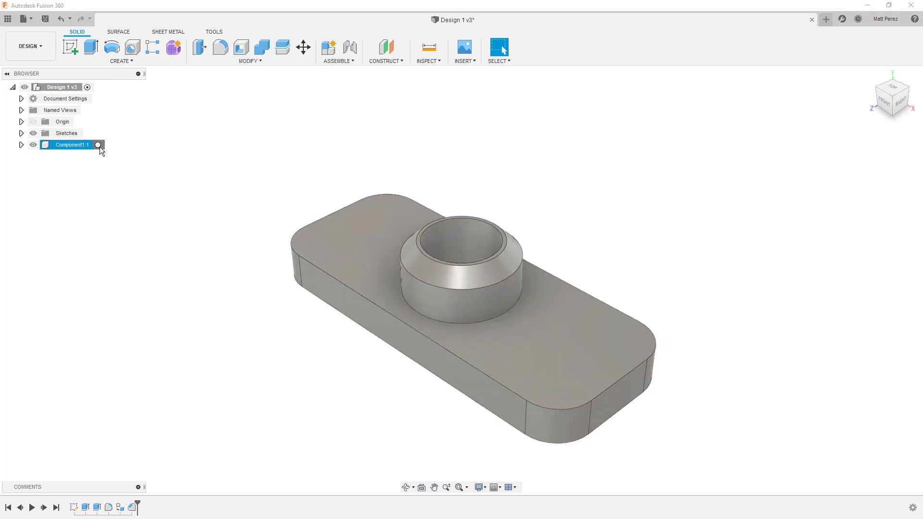
{"action": "left_click", "coordinate": [99, 145]}
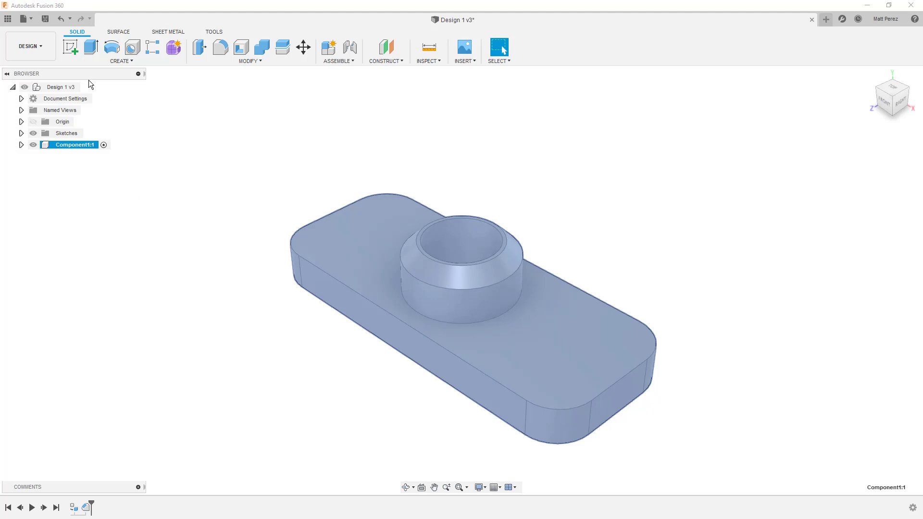
{"action": "left_click", "coordinate": [21, 145]}
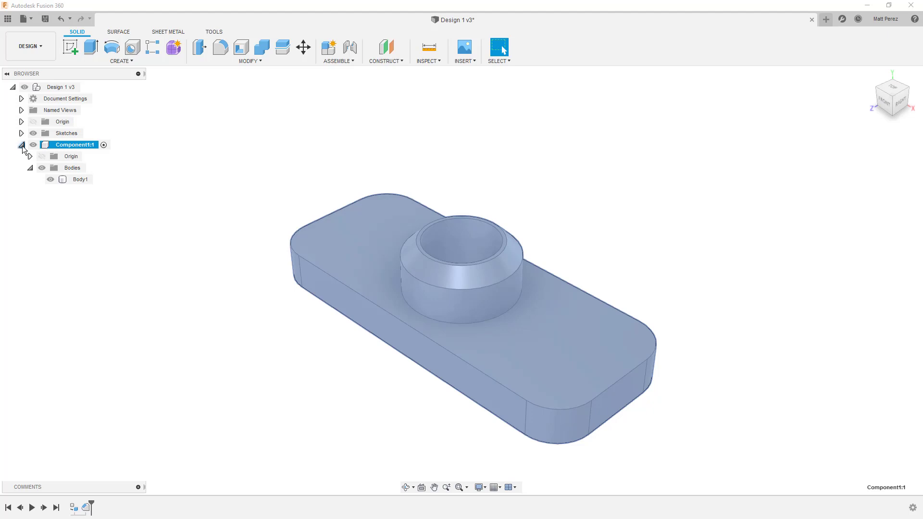
{"action": "left_click", "coordinate": [30, 156]}
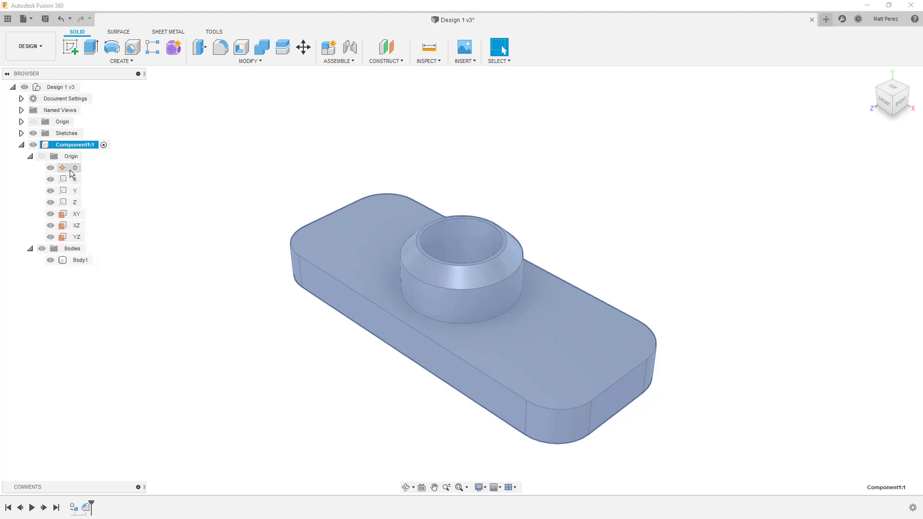
{"action": "left_click", "coordinate": [42, 156]}
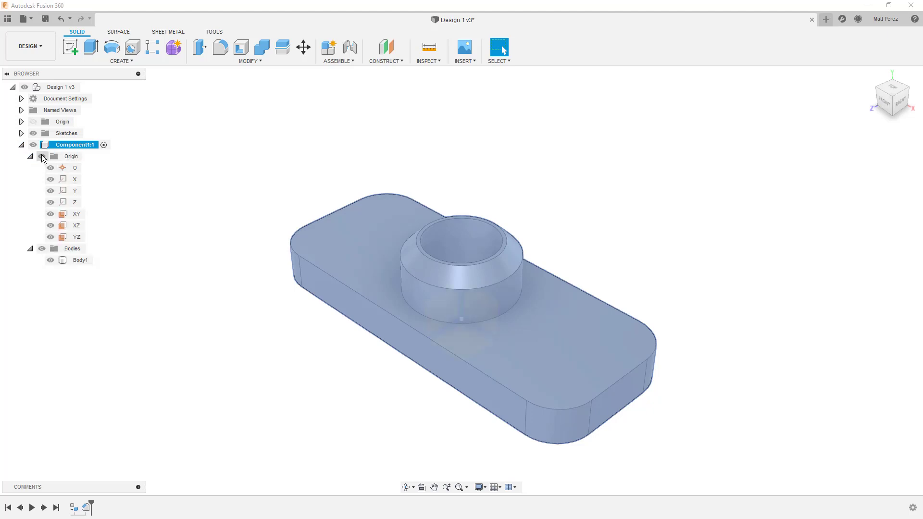
- Select Body1 in Component1:1 and drag it up and to the right
{"action": "left_click", "coordinate": [191, 306]}
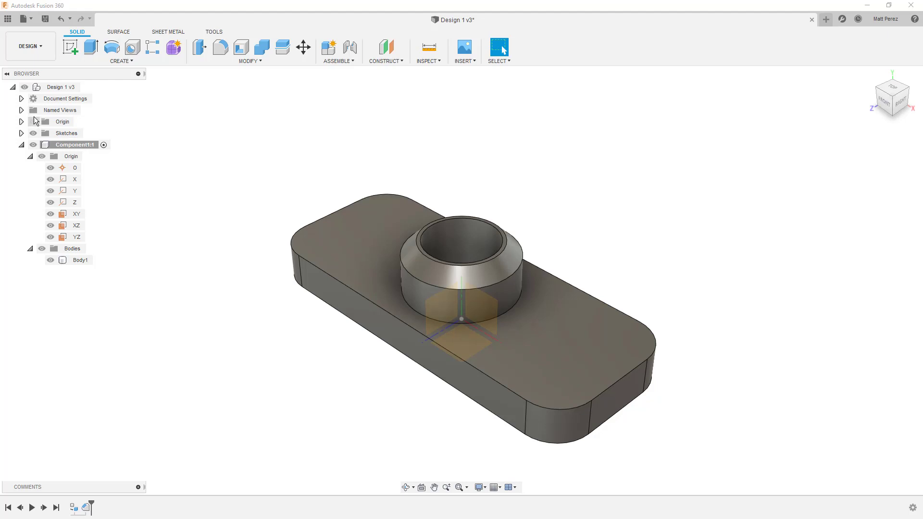
{"action": "left_click", "coordinate": [350, 272]}
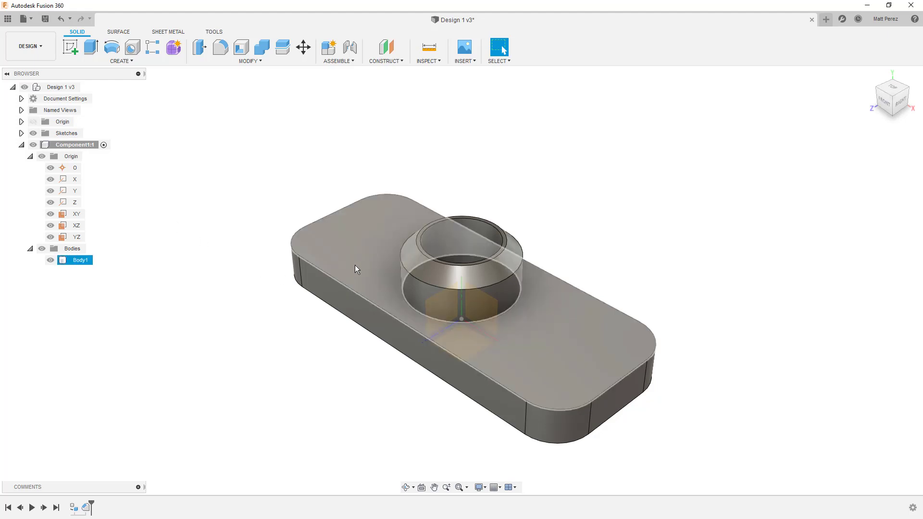
{"action": "left_click_drag", "start_coordinate": [354, 265], "coordinate": [506, 191]}
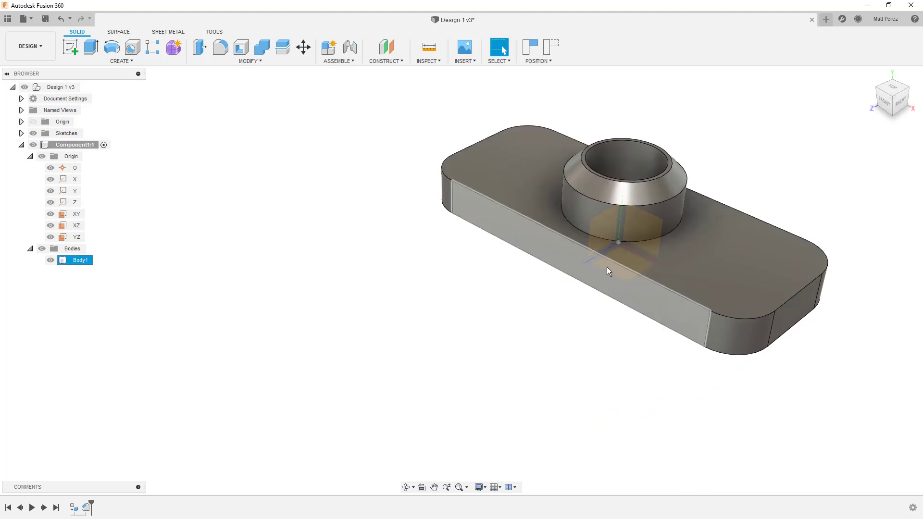
- Move the plate up and right, reverting one attempt, and capture the new position
{"action": "left_click", "coordinate": [568, 295]}
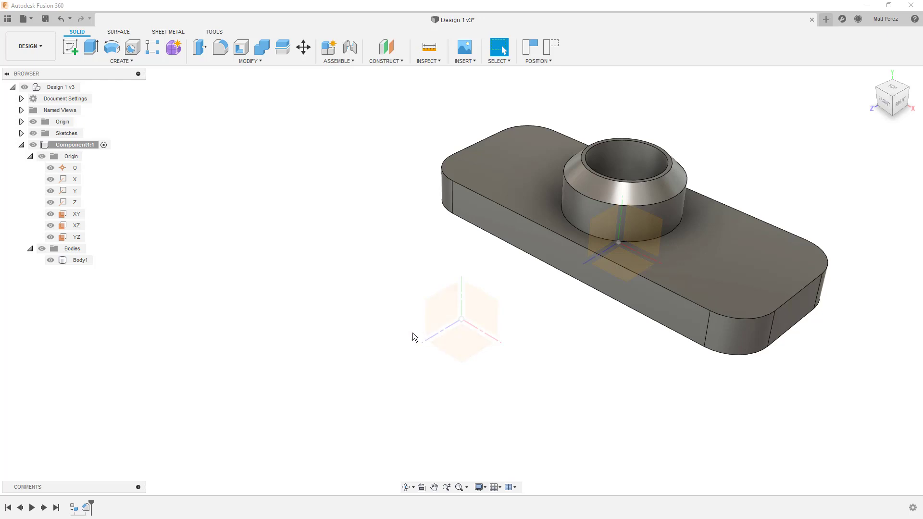
{"action": "left_click_drag", "start_coordinate": [537, 186], "coordinate": [560, 204]}
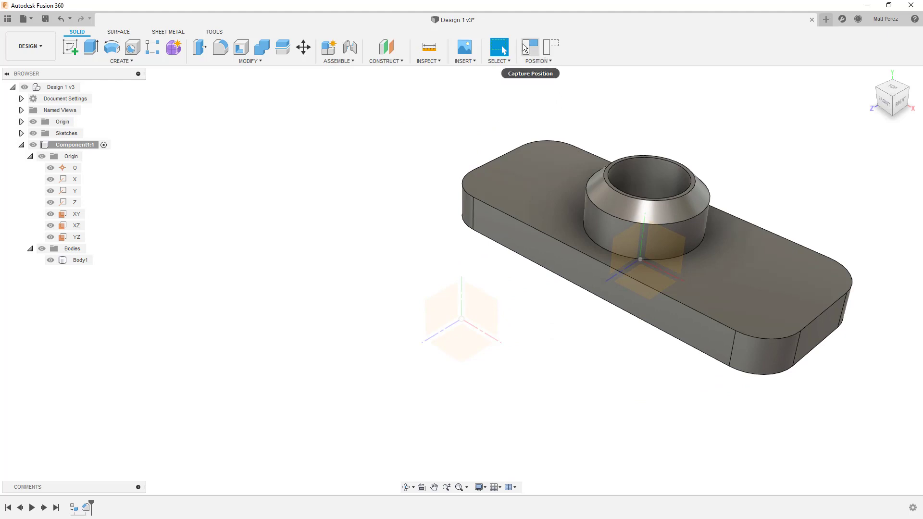
{"action": "left_click", "coordinate": [550, 50]}
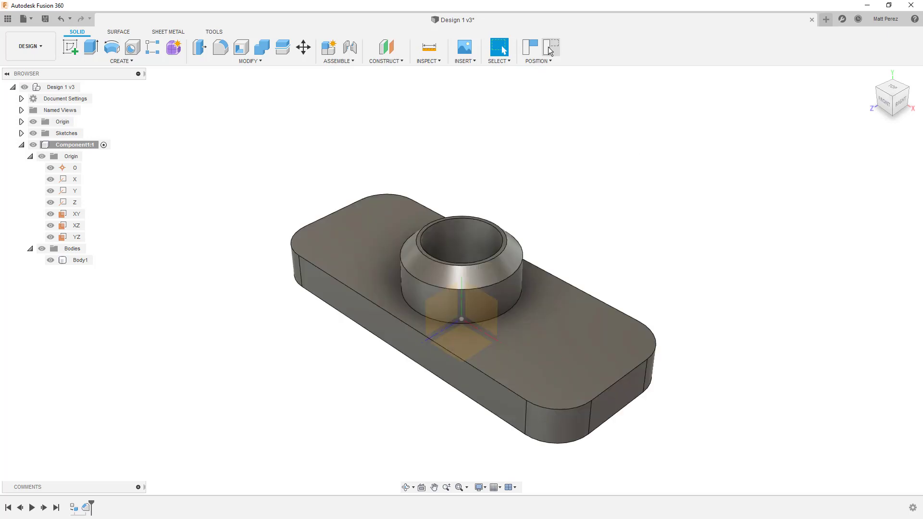
{"action": "left_click_drag", "start_coordinate": [369, 247], "coordinate": [542, 163]}
{"action": "left_click", "coordinate": [529, 48]}
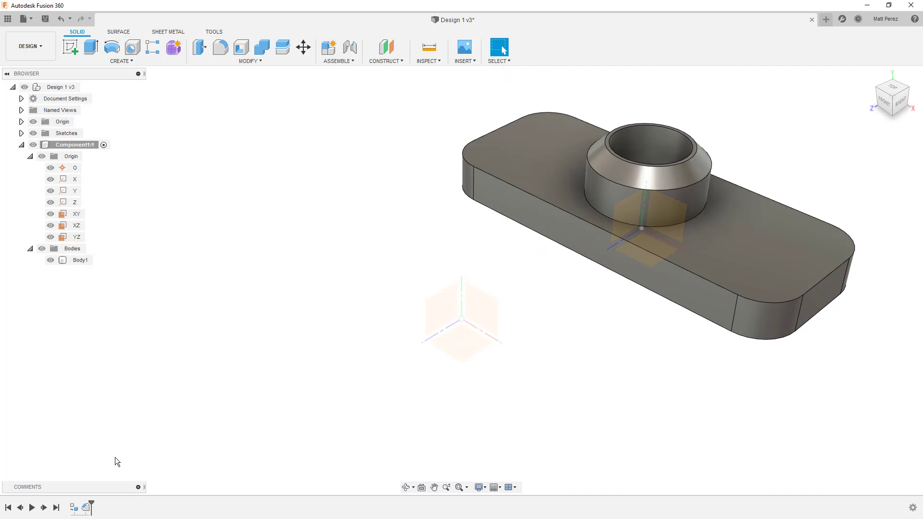
- From the root, select Position1, hide both Origin folders, and activate Component1:1
{"action": "left_click", "coordinate": [84, 87]}
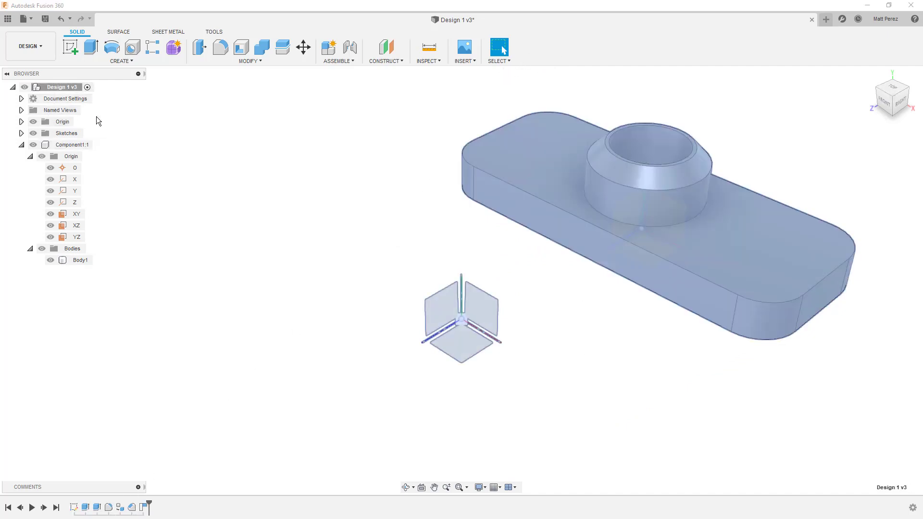
{"action": "left_click", "coordinate": [143, 507]}
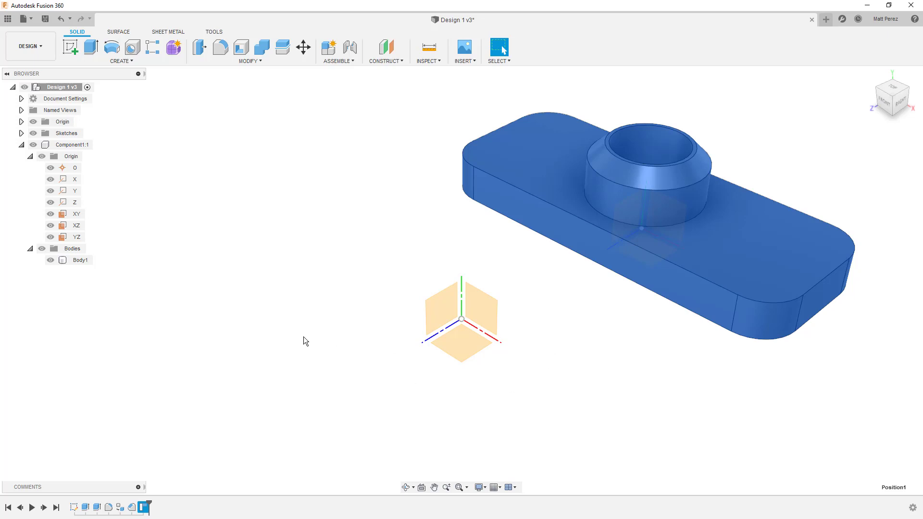
{"action": "left_click", "coordinate": [33, 122]}
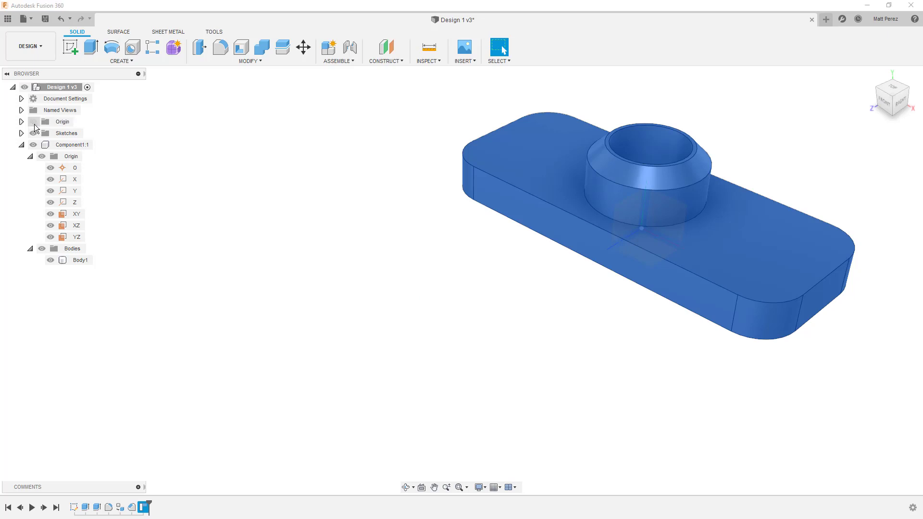
{"action": "left_click", "coordinate": [41, 157]}
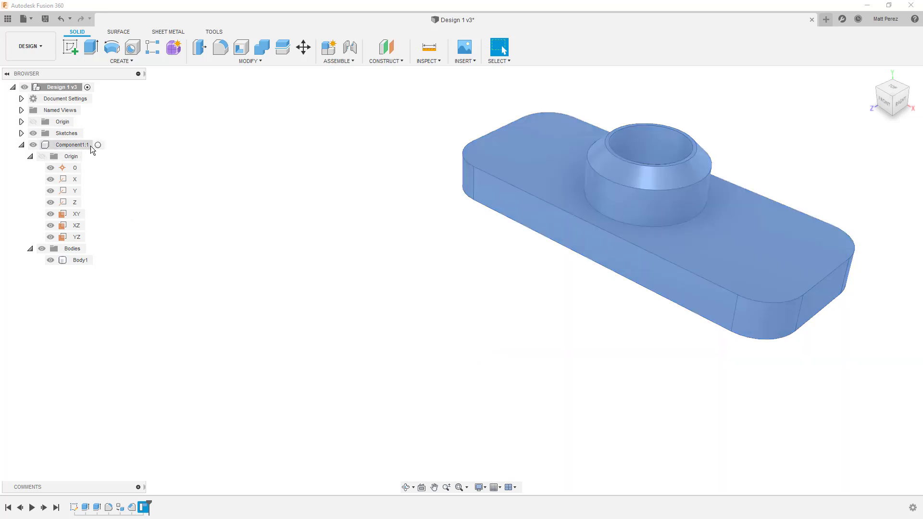
{"action": "double_click", "coordinate": [90, 146]}
- Create an empty Component2 inside Component1:1, then reactivate Component1:1
{"action": "left_click", "coordinate": [328, 47]}
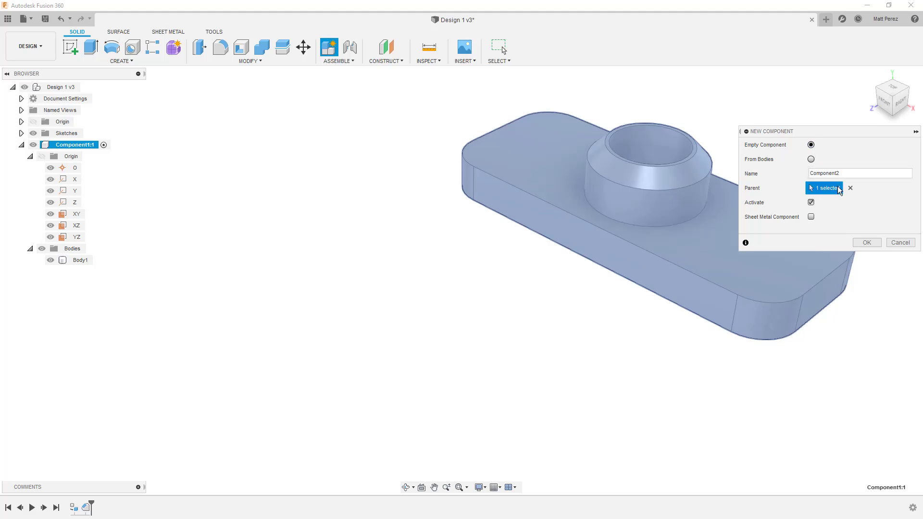
{"action": "left_click", "coordinate": [867, 243]}
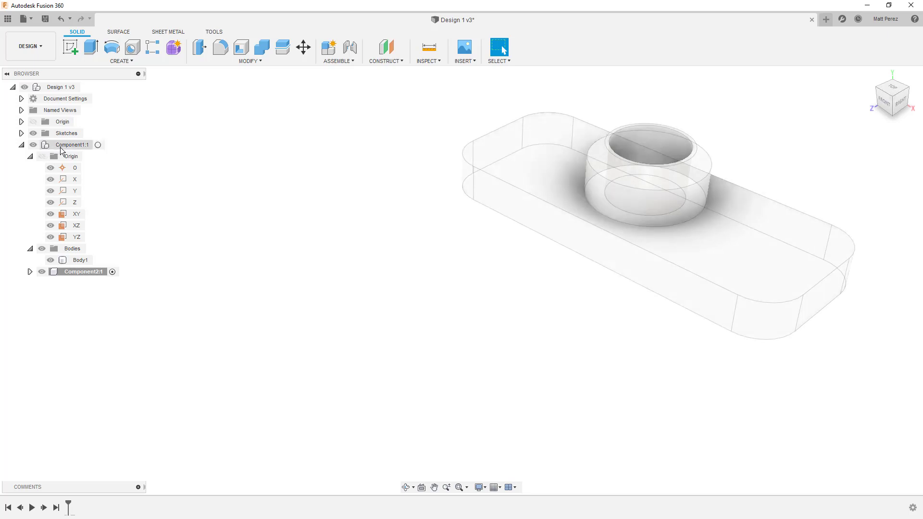
{"action": "left_click", "coordinate": [104, 145]}
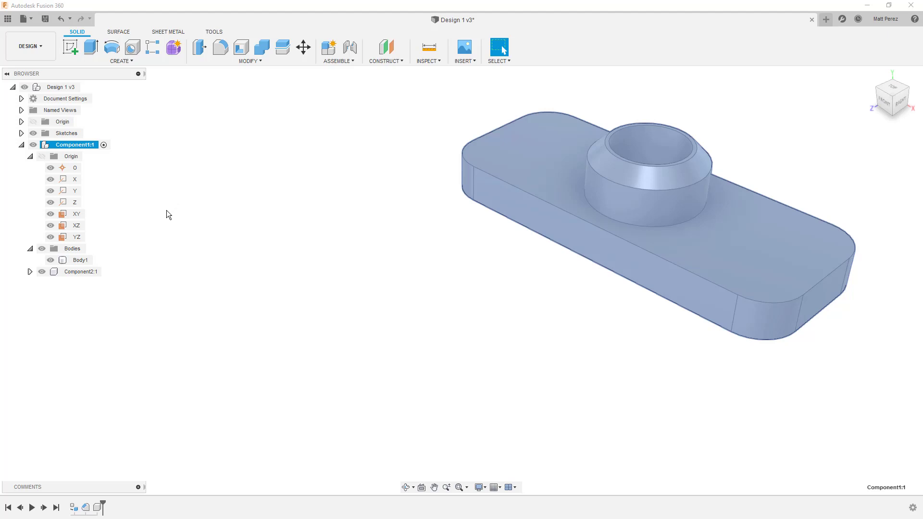
- Drag Component2:1 onto Design 1 v3, collapse Component1:1, and activate Component2:1
{"action": "left_click_drag", "start_coordinate": [60, 273], "coordinate": [67, 91]}
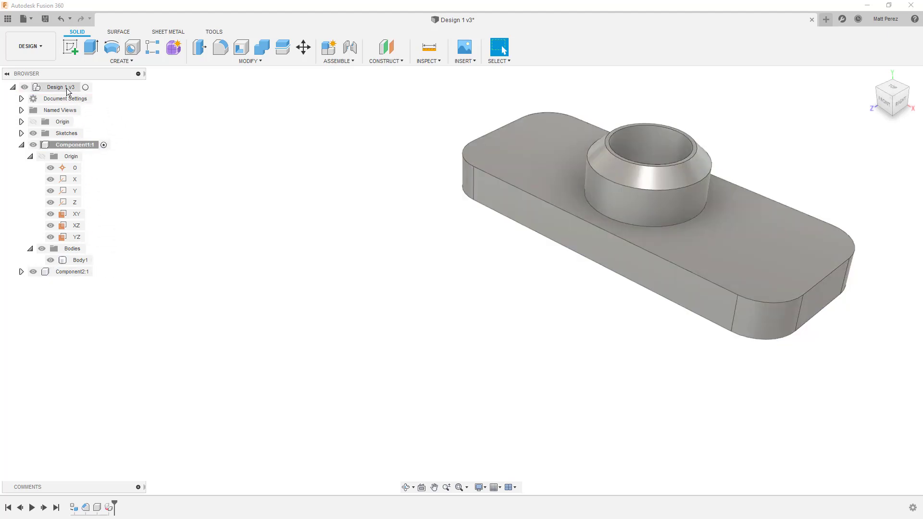
{"action": "left_click", "coordinate": [29, 156]}
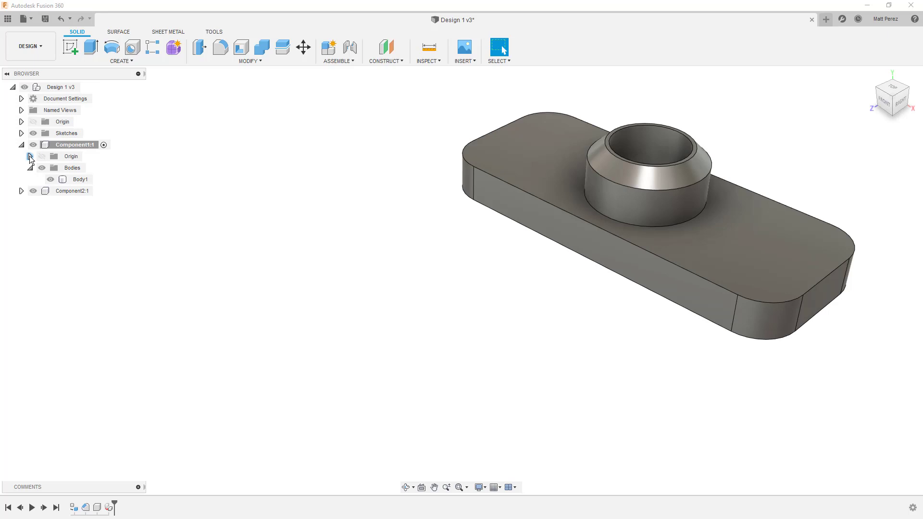
{"action": "left_click", "coordinate": [21, 145]}
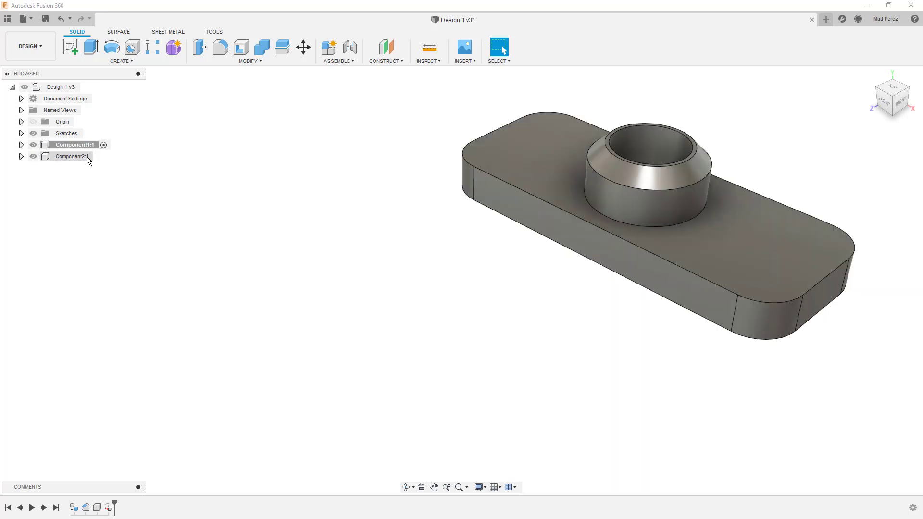
{"action": "left_click", "coordinate": [98, 156]}
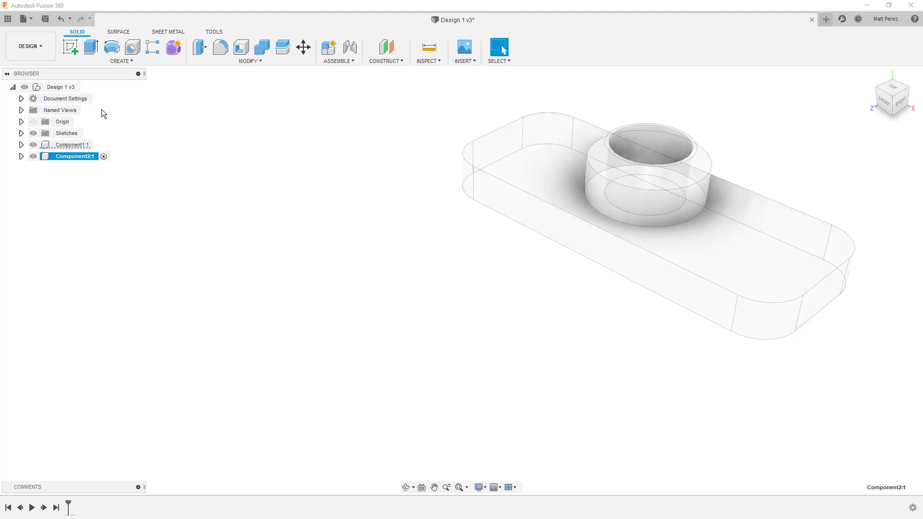
- Activate the Design 1 v3 root and capture the component positions
{"action": "left_click", "coordinate": [310, 247]}
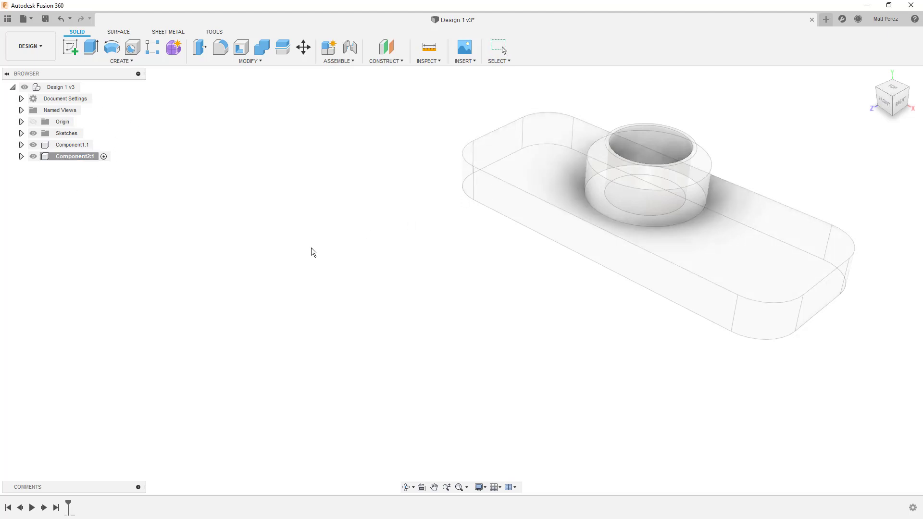
{"action": "left_click", "coordinate": [87, 87]}
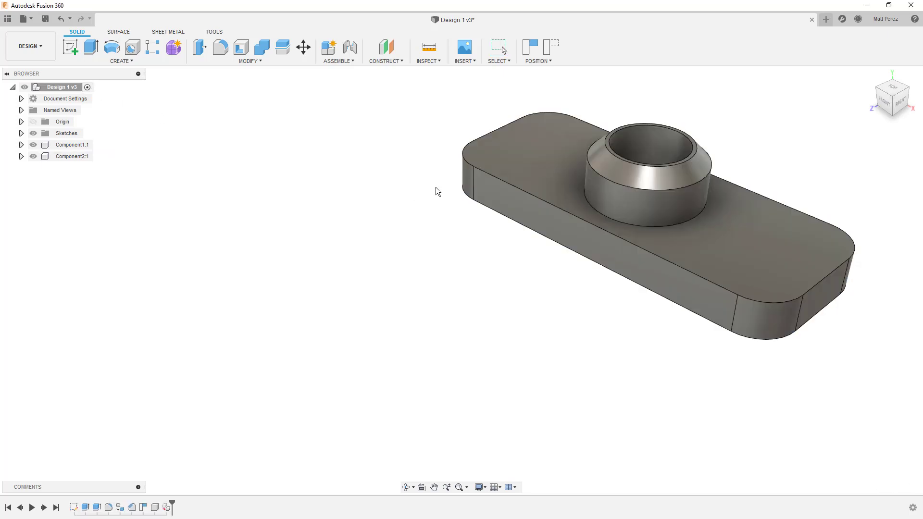
{"action": "left_click", "coordinate": [530, 47]}
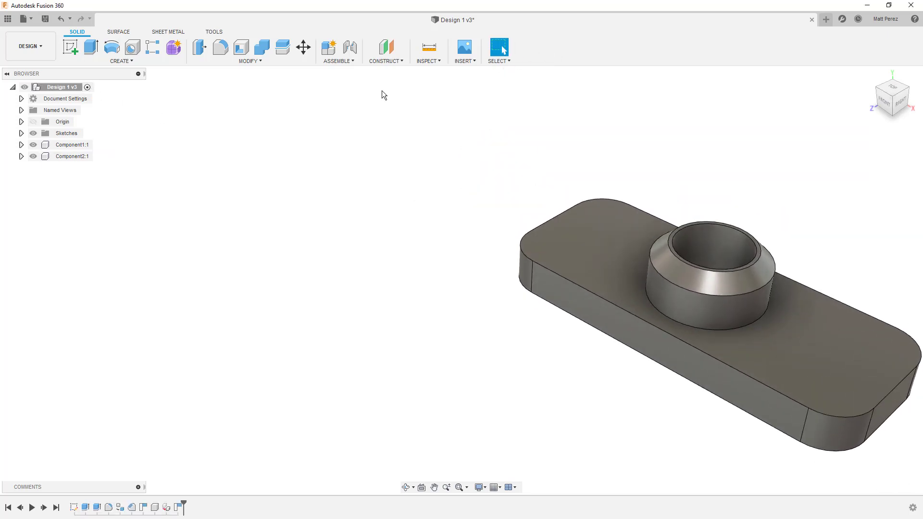
- Show Component2:1's Origin planes and axes, and expand Component1:1
{"action": "left_click", "coordinate": [21, 156]}
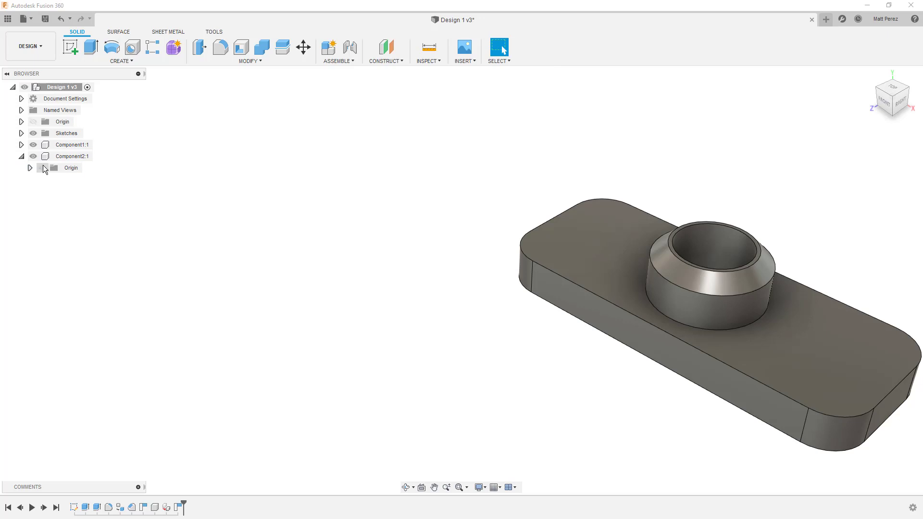
{"action": "left_click", "coordinate": [42, 166]}
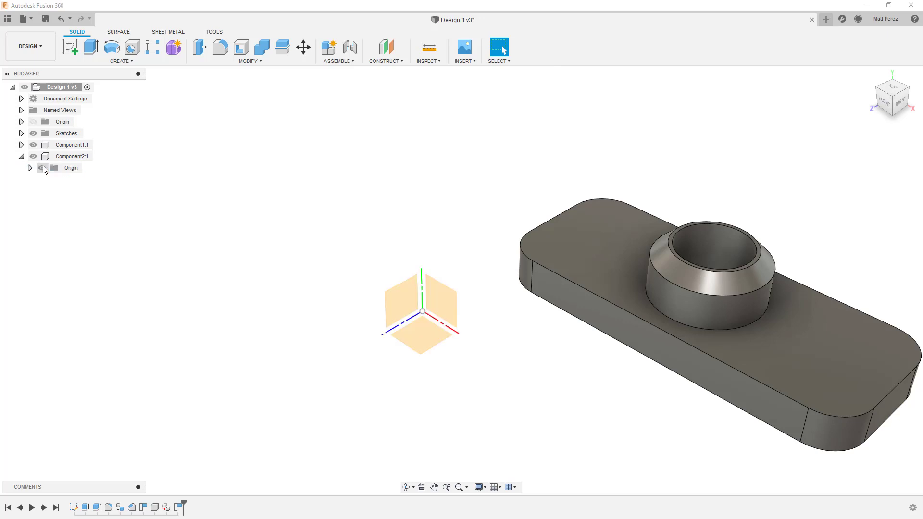
{"action": "left_click", "coordinate": [21, 145]}
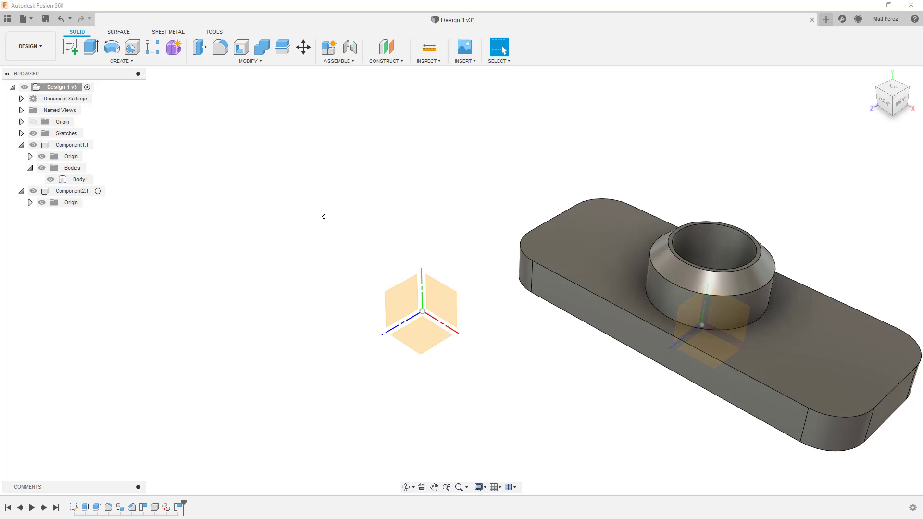
- Collapse Component1 and its Bodies folder in the browser, then open and dismiss the Assemble dropdown
{"action": "left_click", "coordinate": [30, 169]}
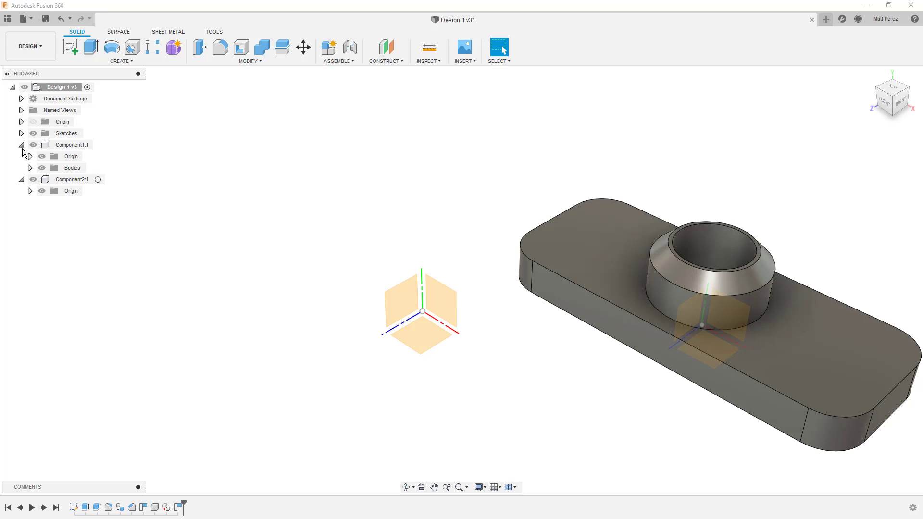
{"action": "left_click", "coordinate": [22, 145]}
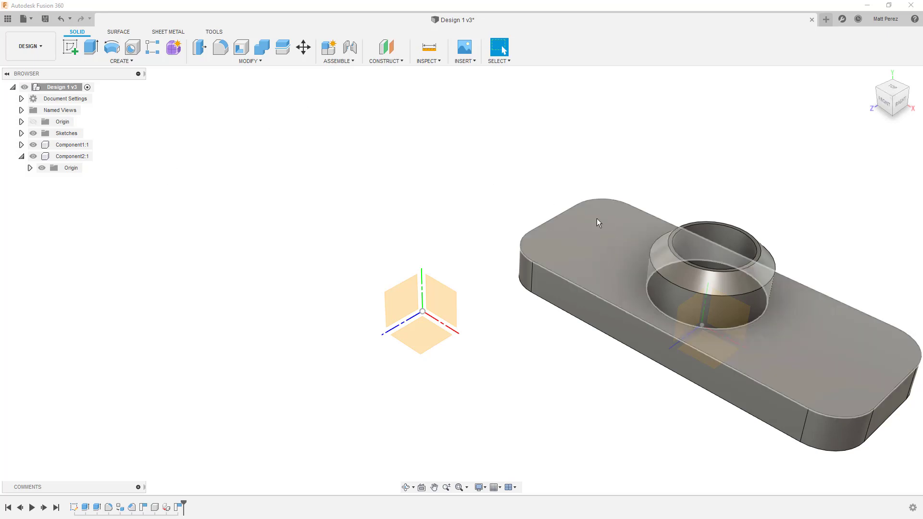
{"action": "left_click", "coordinate": [336, 62]}
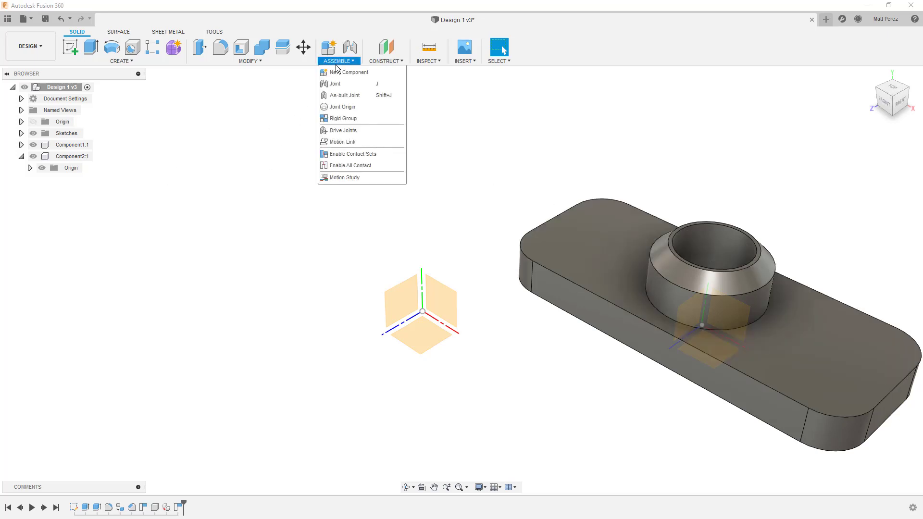
{"action": "left_click", "coordinate": [280, 106]}
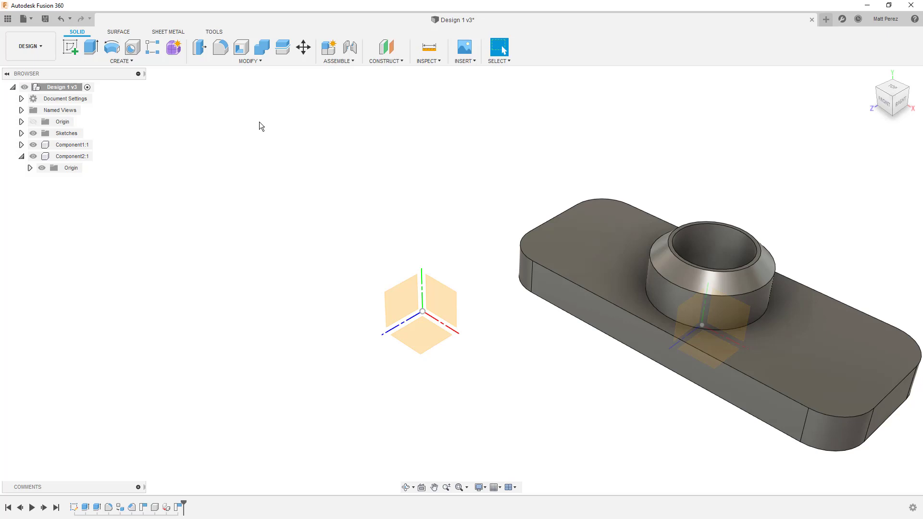
- Save Design 1 as version v4 and check it in the Data Panel's version history
{"action": "left_click", "coordinate": [44, 19]}
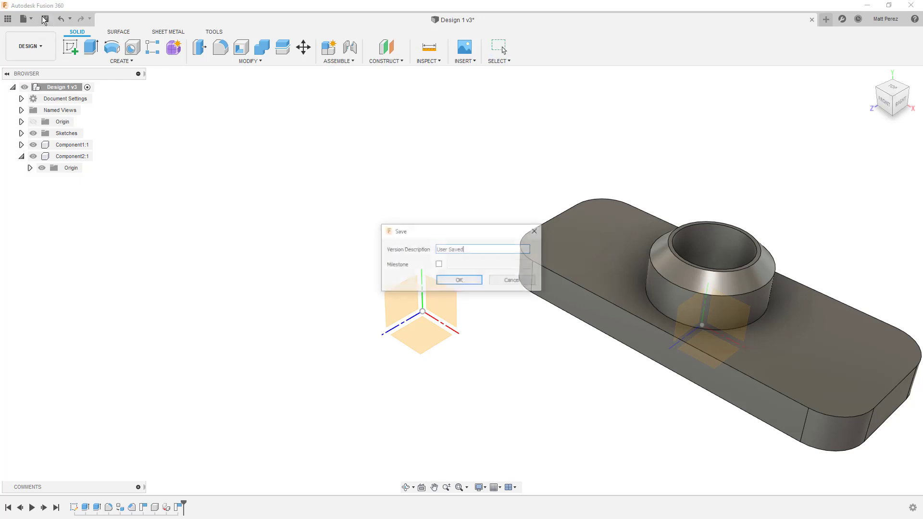
{"action": "left_click", "coordinate": [458, 280]}
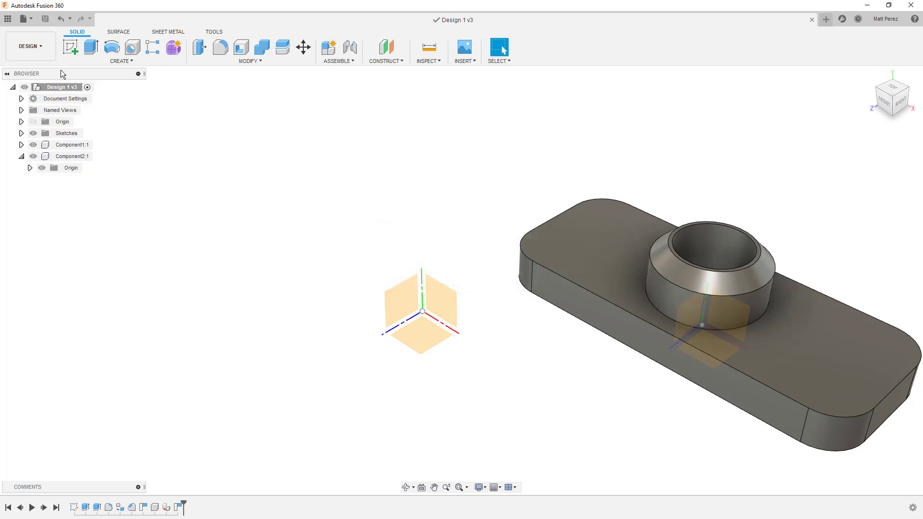
{"action": "left_click", "coordinate": [8, 19]}
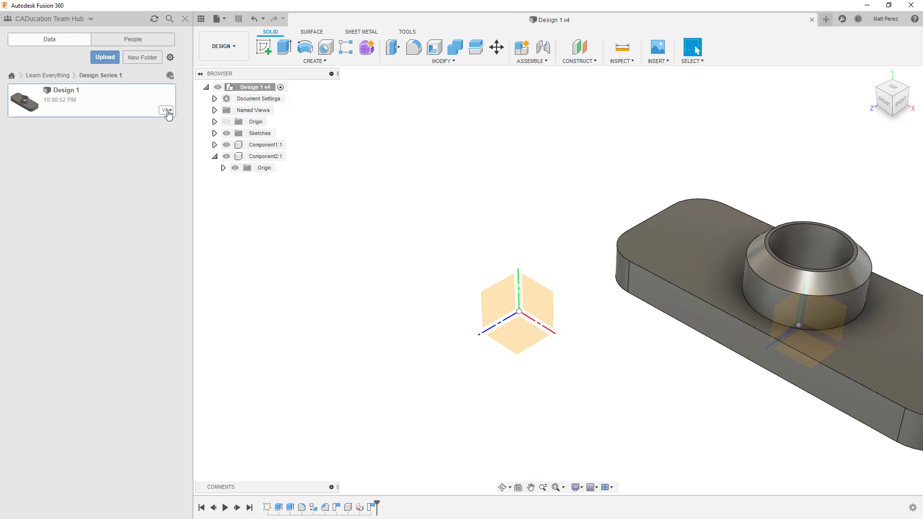
{"action": "left_click", "coordinate": [167, 110]}
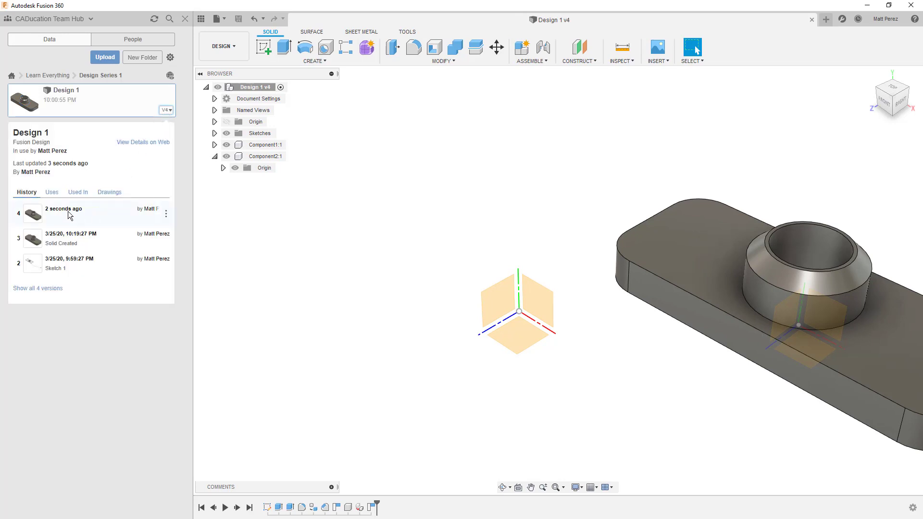
{"action": "left_click", "coordinate": [167, 119]}
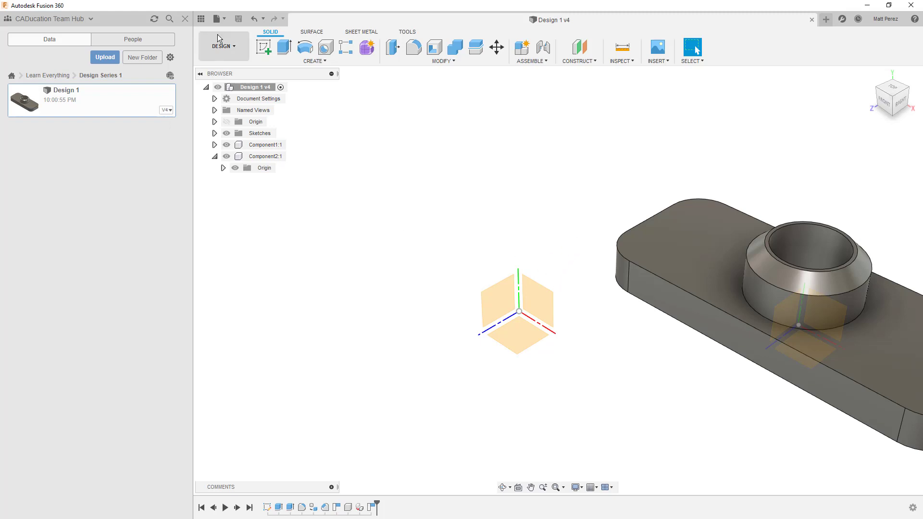
{"action": "left_click", "coordinate": [201, 19]}
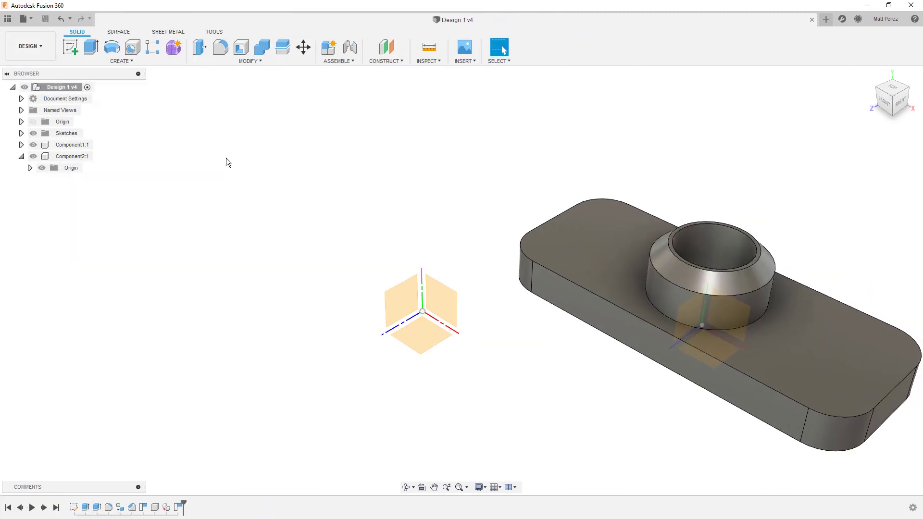